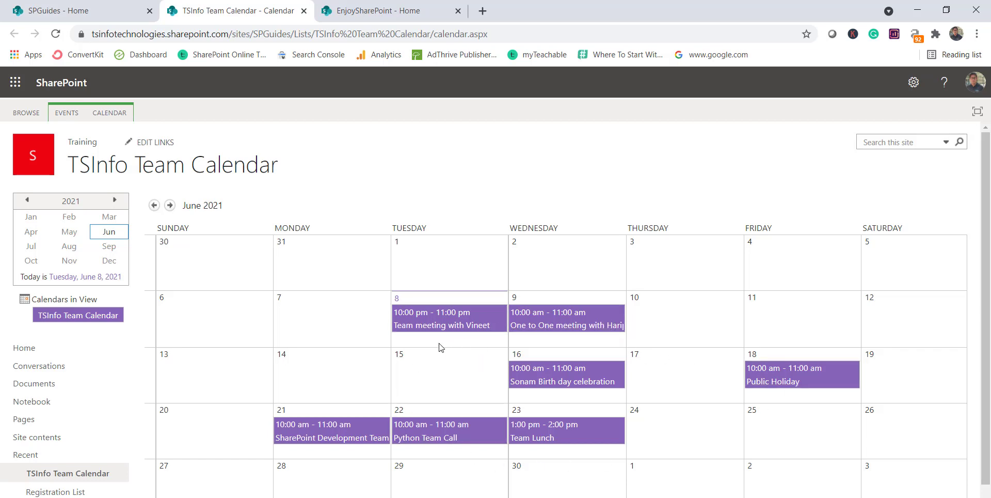
# Step: Open the Calenadar.aspx page of the SPGuides site for editing and add a one-third right section below the title area
pyautogui.click(103, 11)
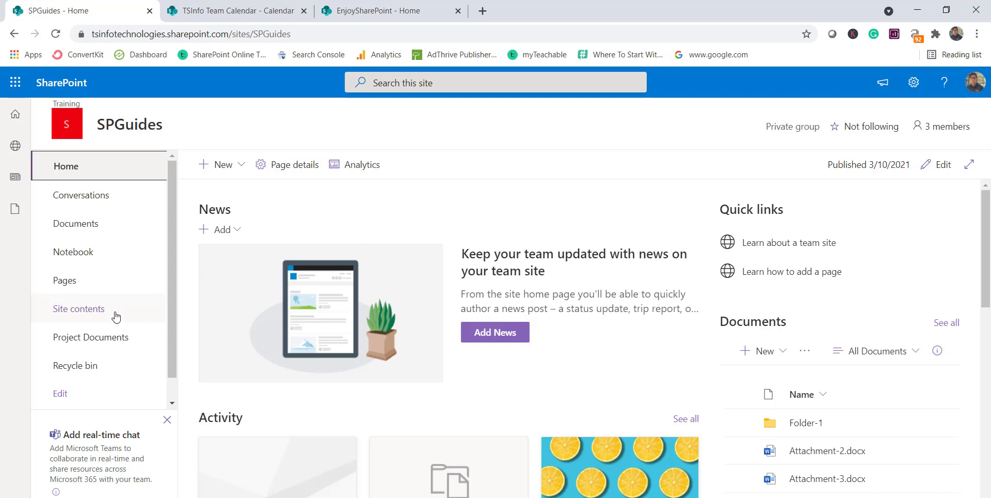
pyautogui.click(103, 283)
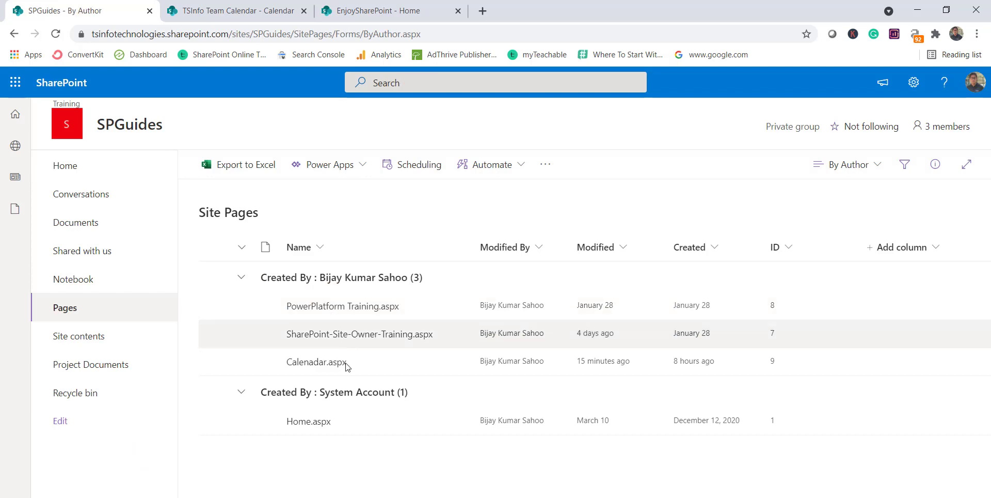
pyautogui.click(331, 368)
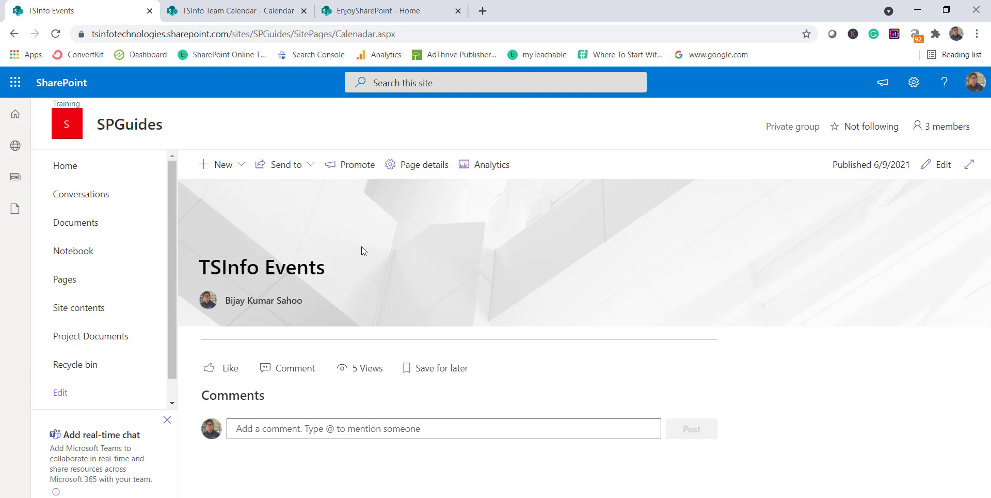
pyautogui.click(944, 165)
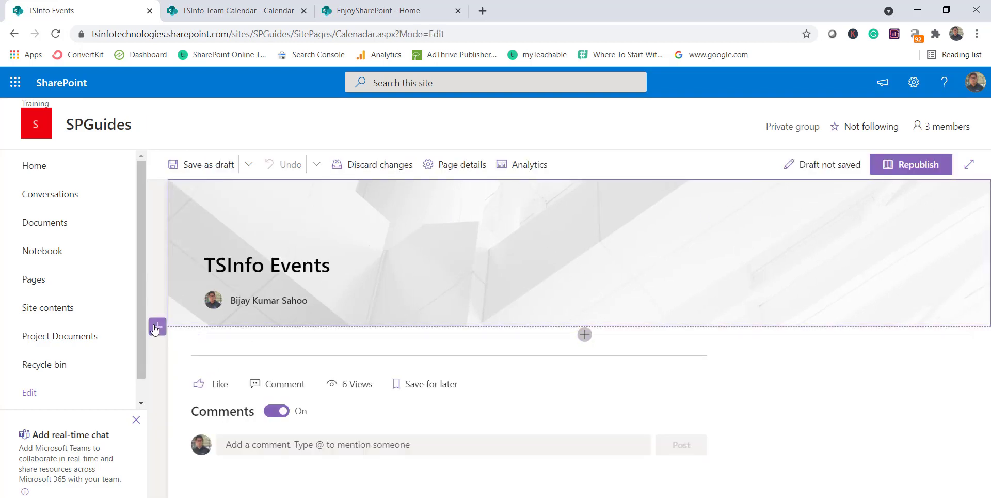
pyautogui.click(156, 327)
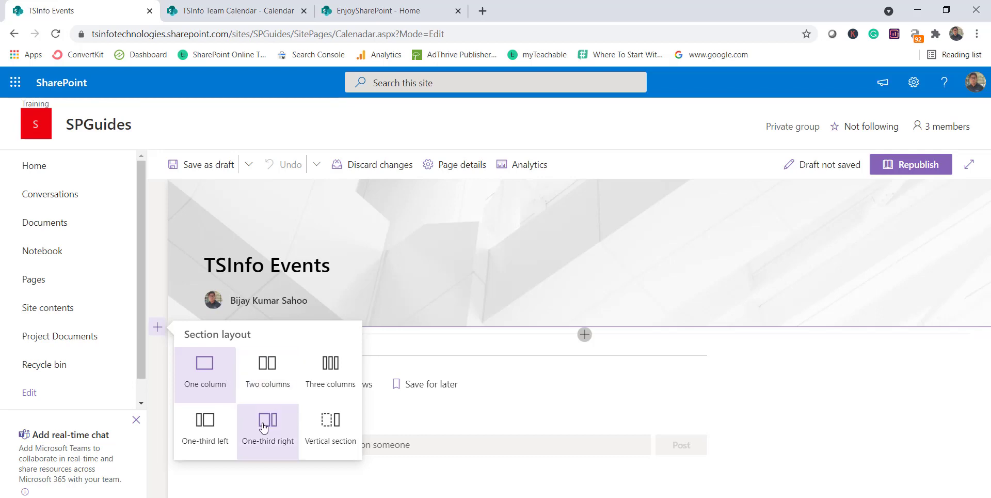
pyautogui.click(264, 428)
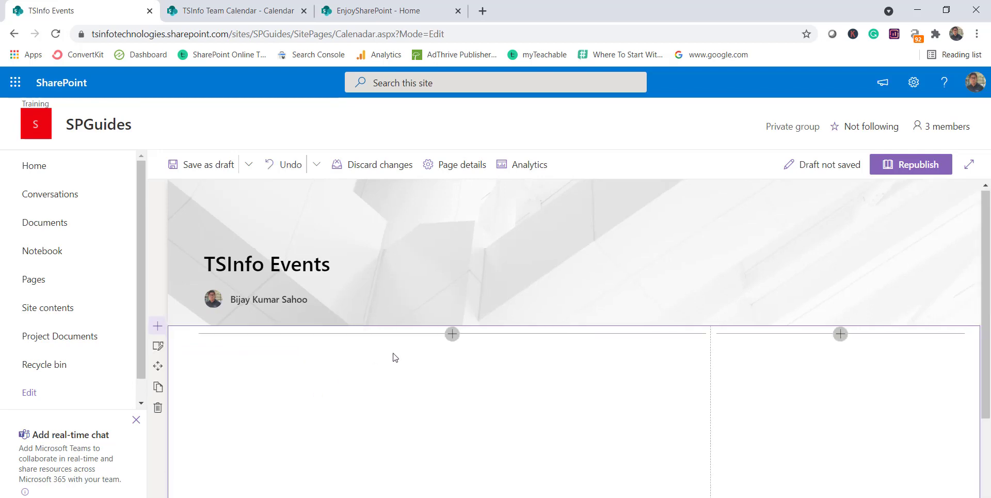
# Step: Try to show the TSInfo Team Calendar with a List web part in the section's wider column, and delete that web part
pyautogui.click(452, 334)
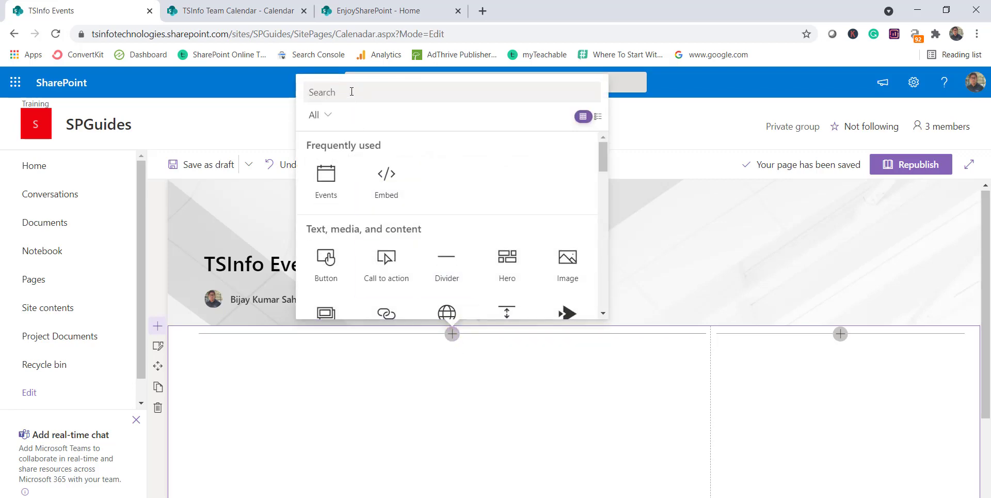
pyautogui.write('list')
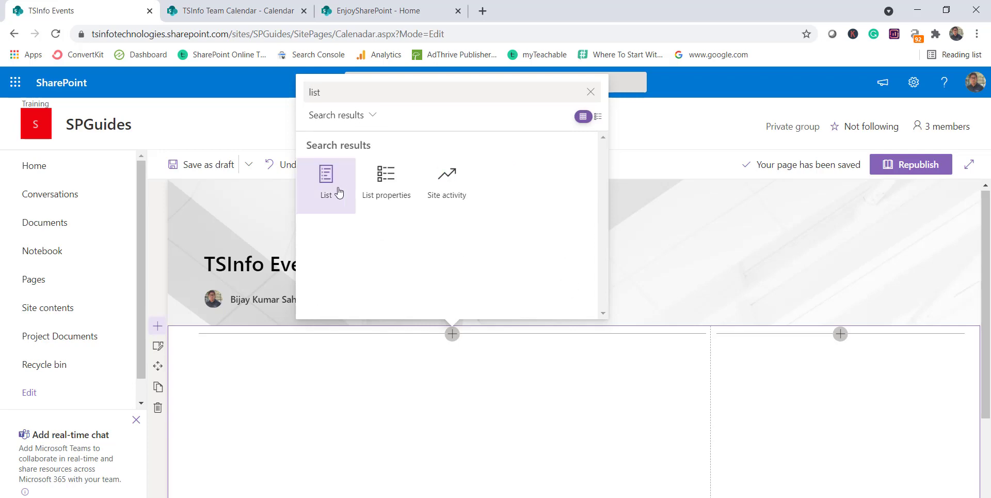
pyautogui.click(338, 193)
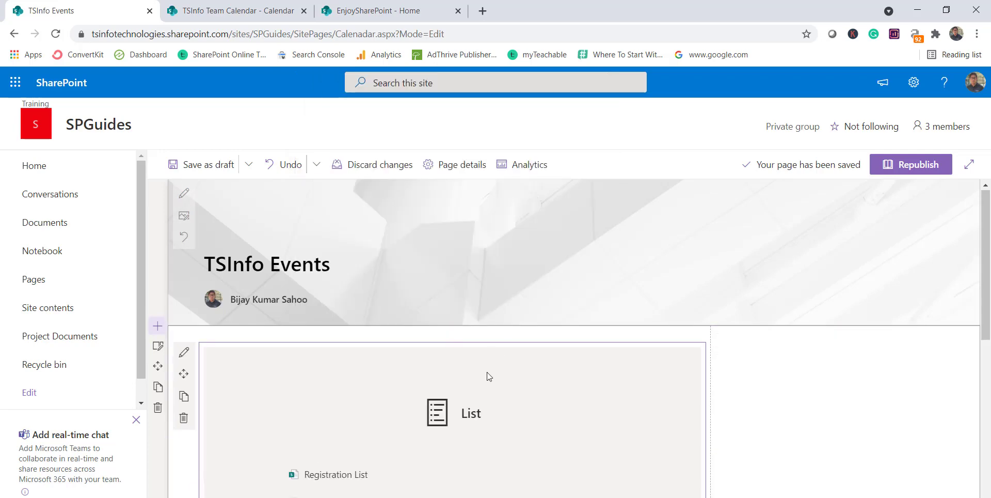
pyautogui.scroll(-3, 485, 377)
pyautogui.scroll(3, 480, 362)
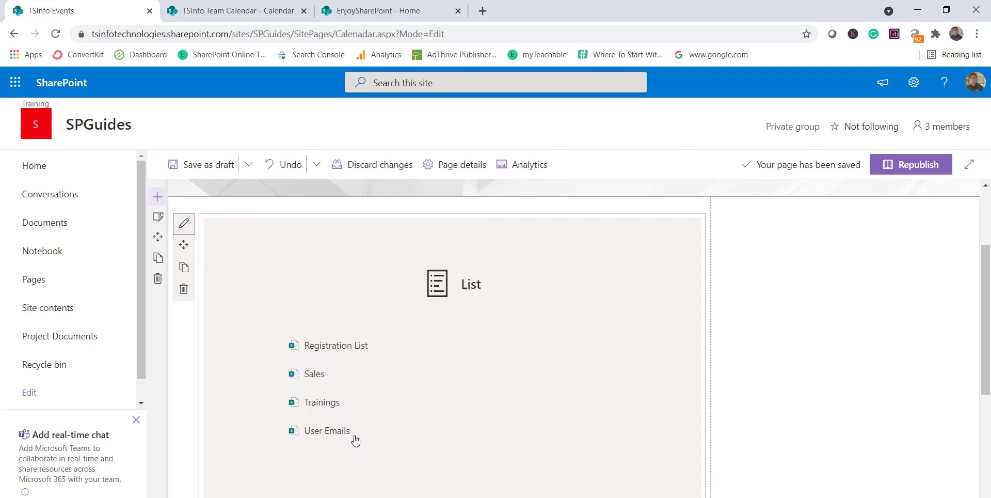
pyautogui.click(248, 9)
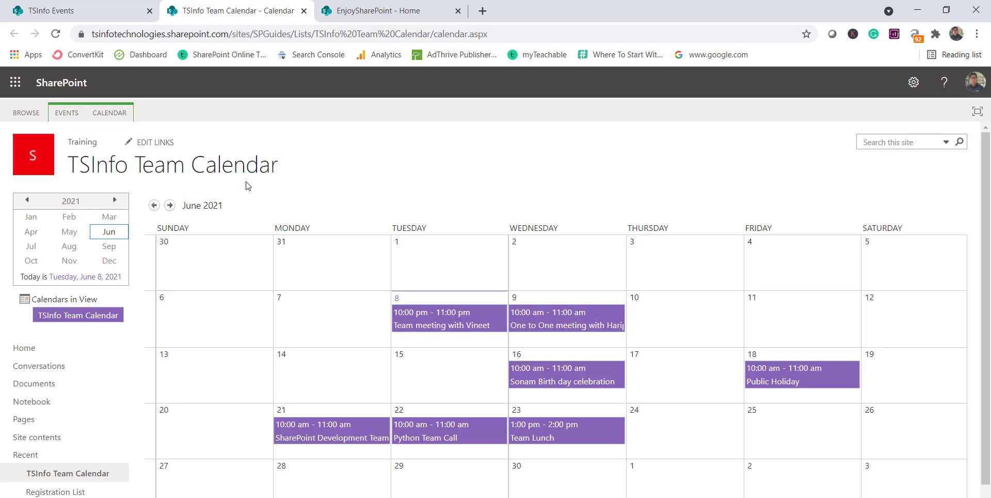
pyautogui.click(103, 11)
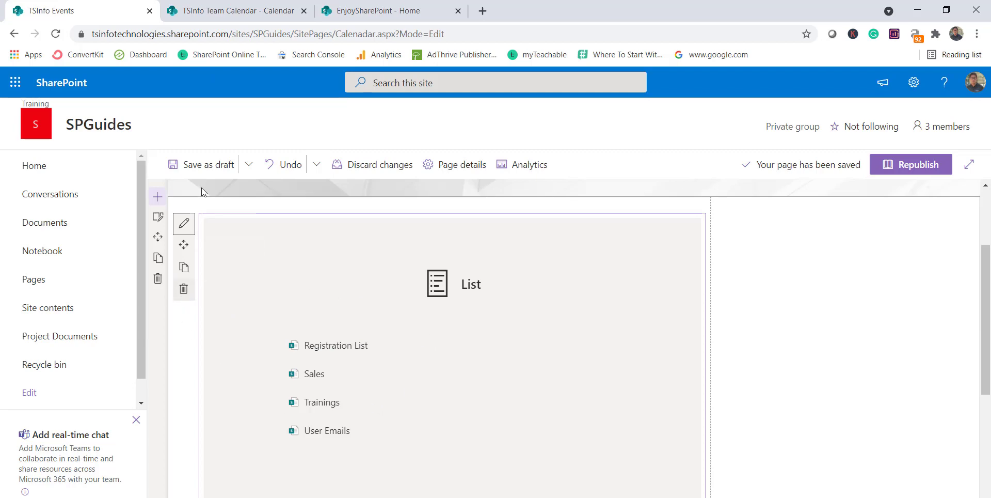
pyautogui.click(191, 291)
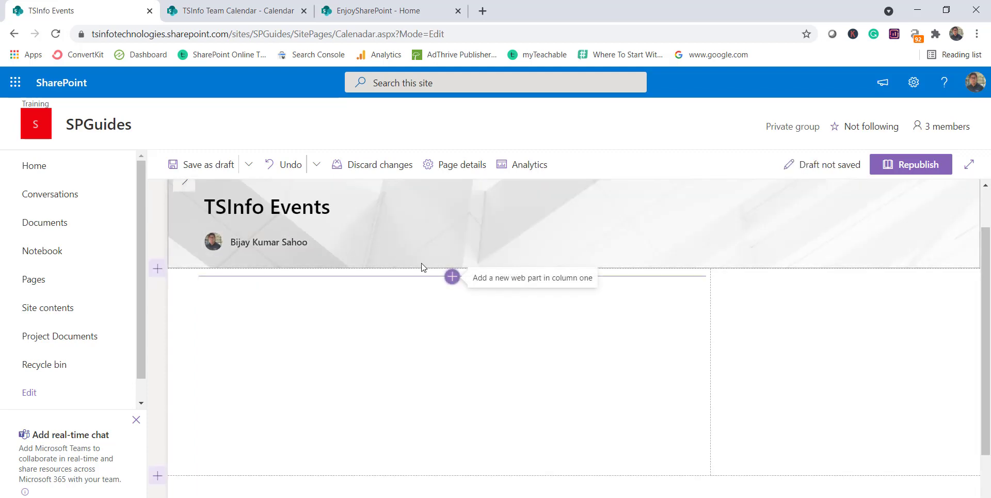
# Step: Add an Events web part to the section's wider column and compare its events with the TSInfo Team Calendar
pyautogui.click(451, 277)
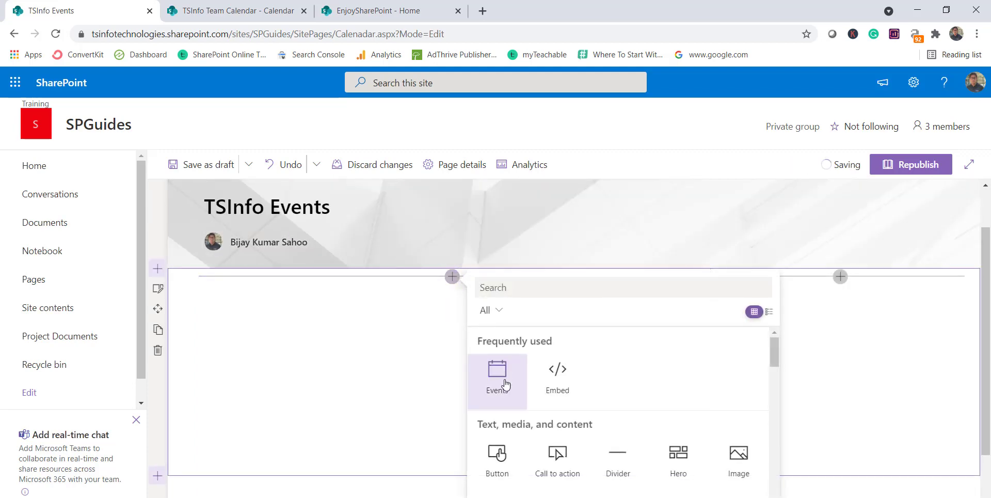
pyautogui.click(501, 290)
pyautogui.write('eve')
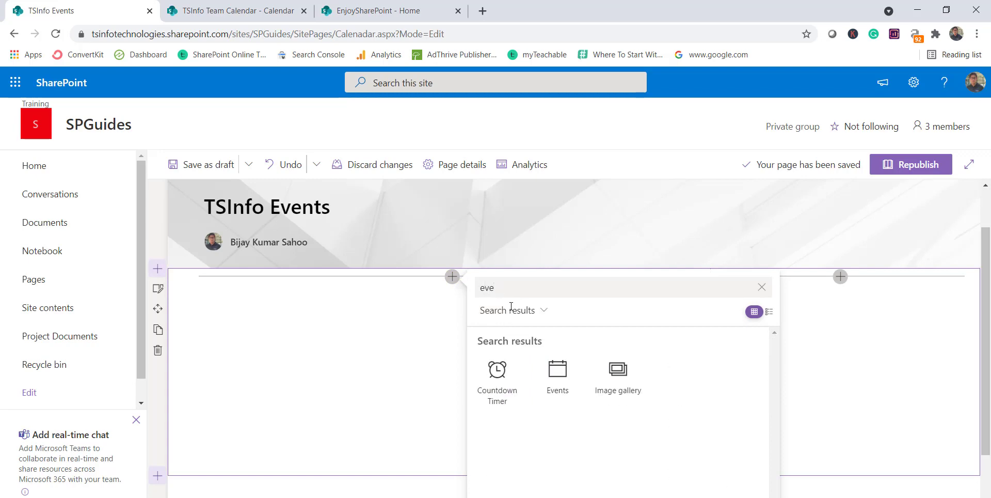
pyautogui.click(563, 385)
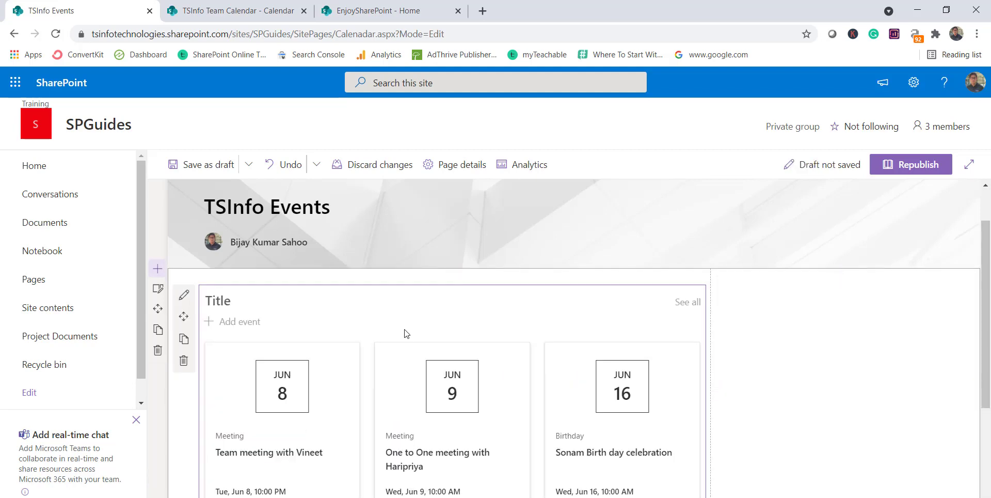
pyautogui.scroll(-3, 407, 334)
pyautogui.scroll(2, 406, 331)
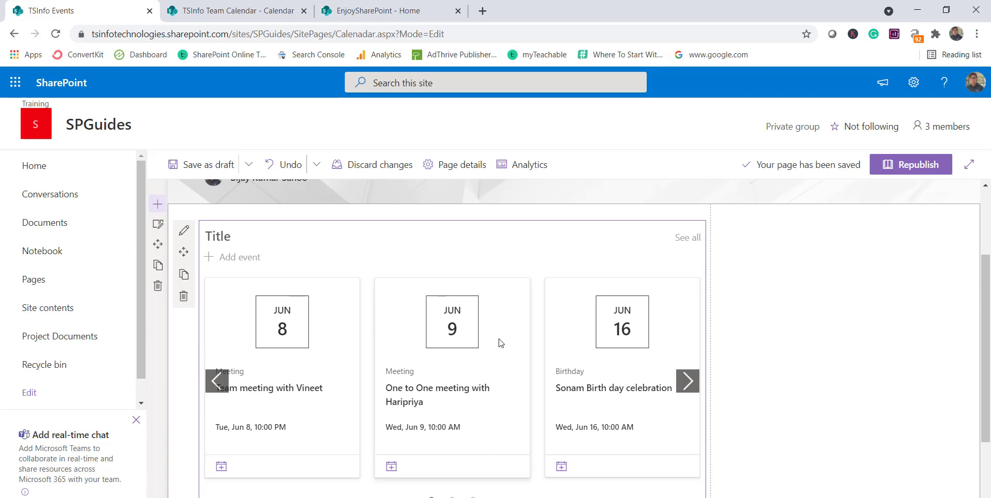
pyautogui.click(228, 12)
pyautogui.click(77, 11)
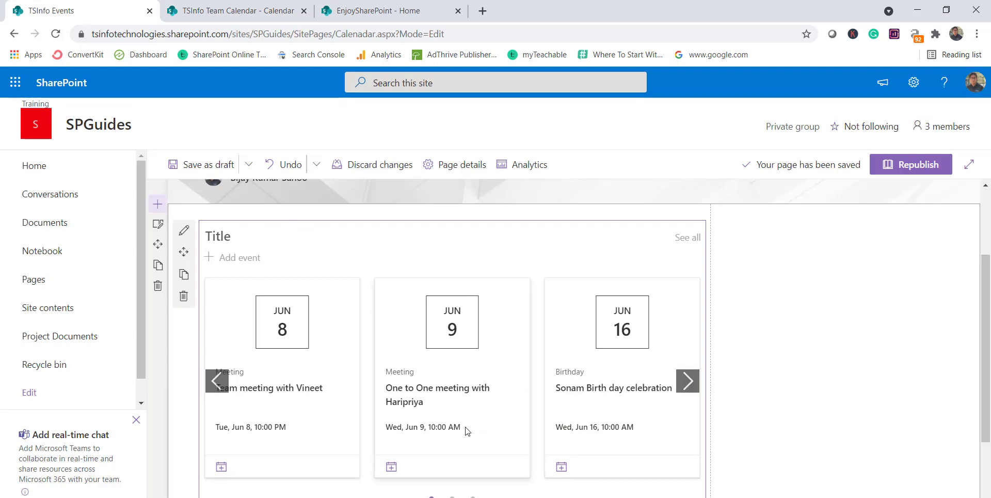
# Step: Title the Events web part "TSInfo Team Events" and republish the page
pyautogui.click(221, 240)
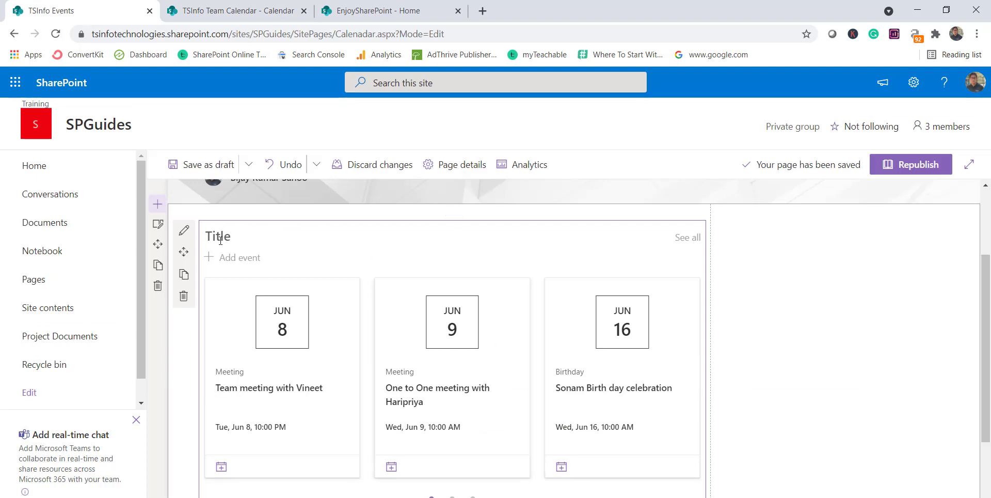
pyautogui.write('TSI')
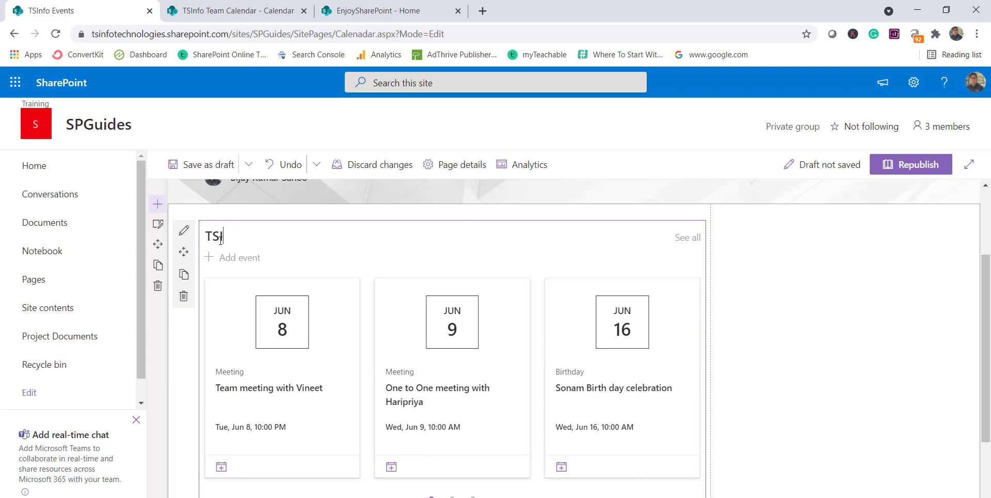
pyautogui.write('nfo Team Events')
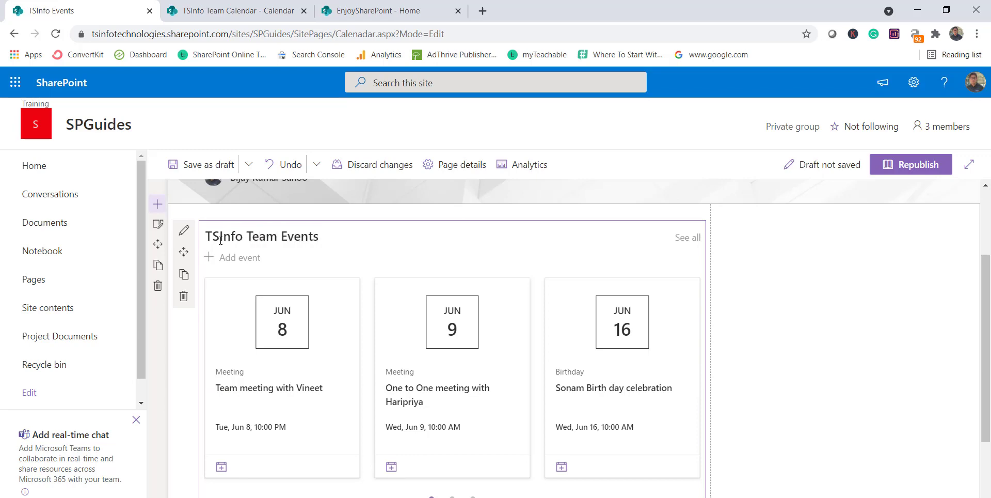
pyautogui.click(911, 164)
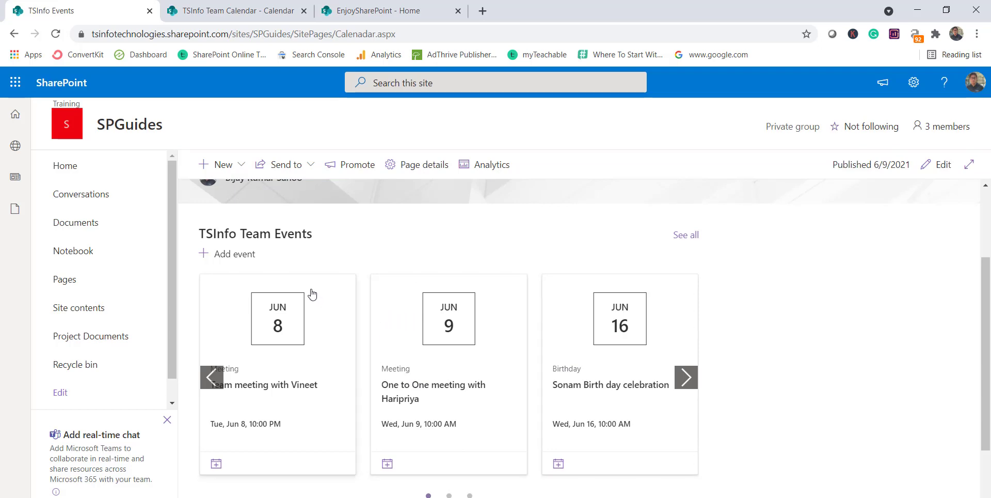
# Step: Reopen the page for editing and review the Events web part's source and events list settings, keeping this site's TSInfo Team Calendar
pyautogui.click(936, 164)
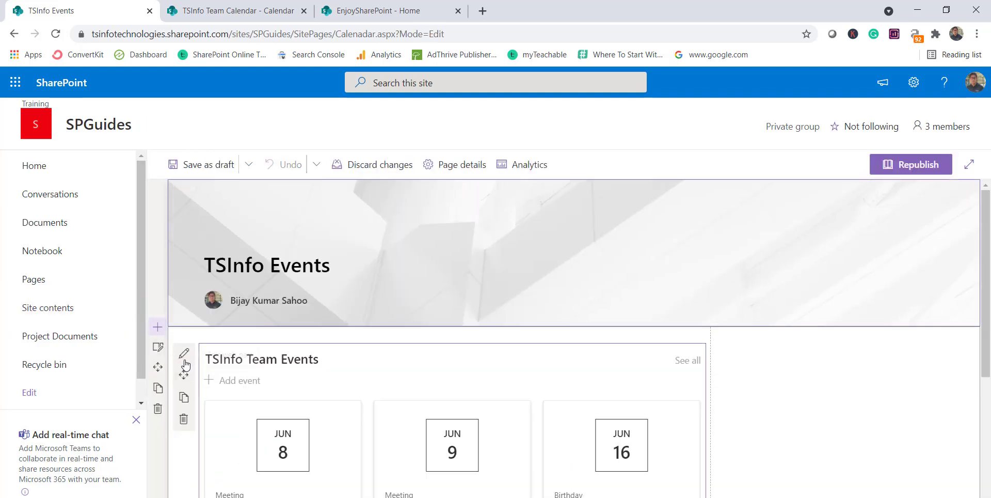
pyautogui.scroll(-3, 181, 361)
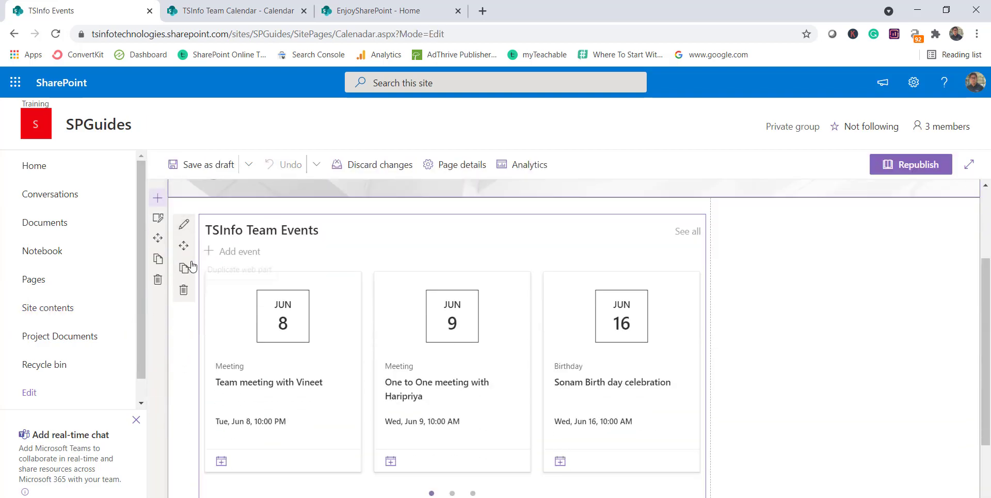
pyautogui.click(182, 228)
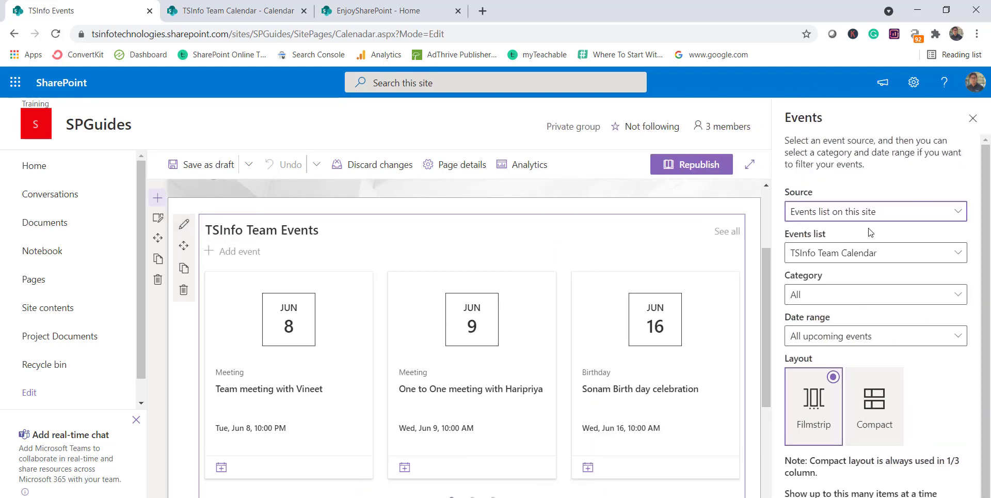
pyautogui.scroll(-1, 870, 232)
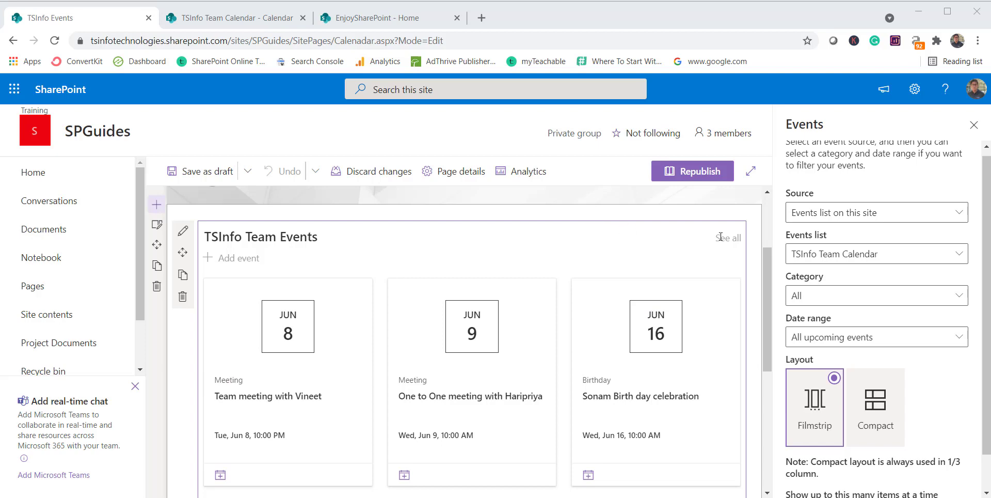
pyautogui.click(819, 218)
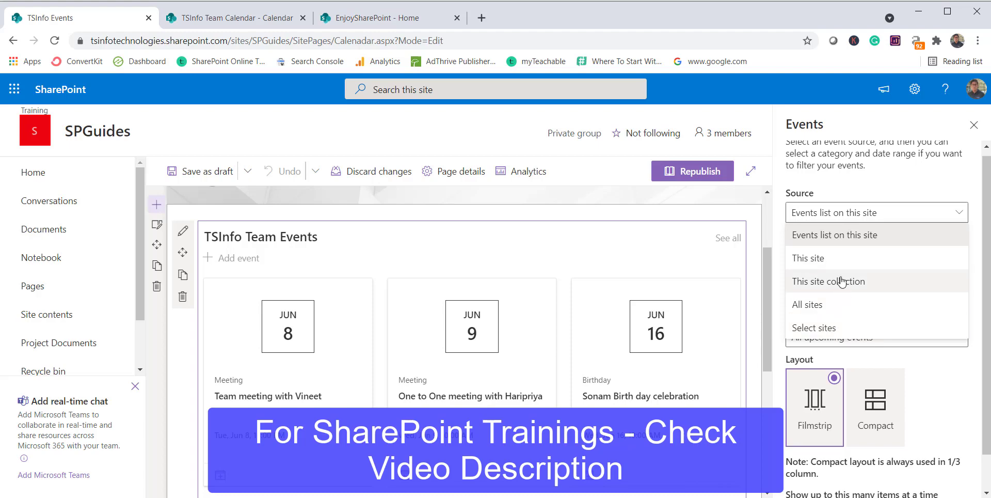
pyautogui.click(836, 211)
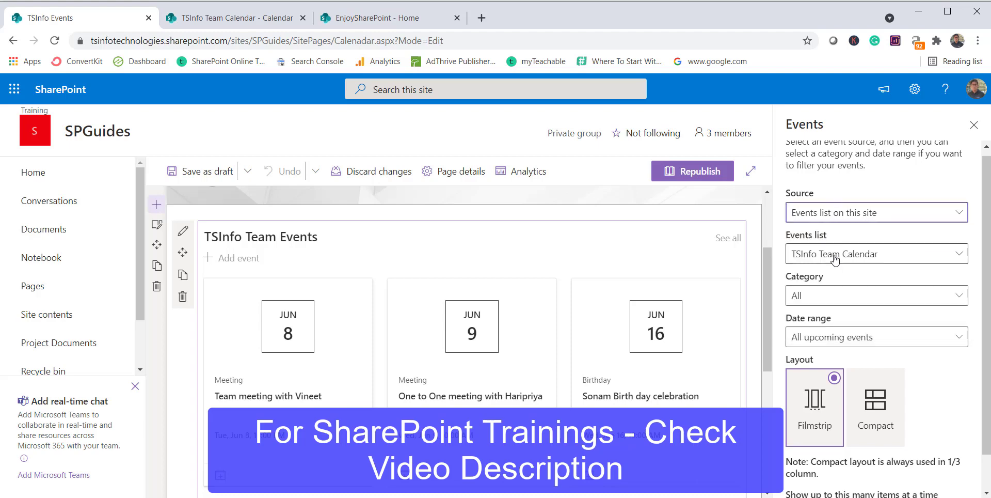
pyautogui.click(835, 259)
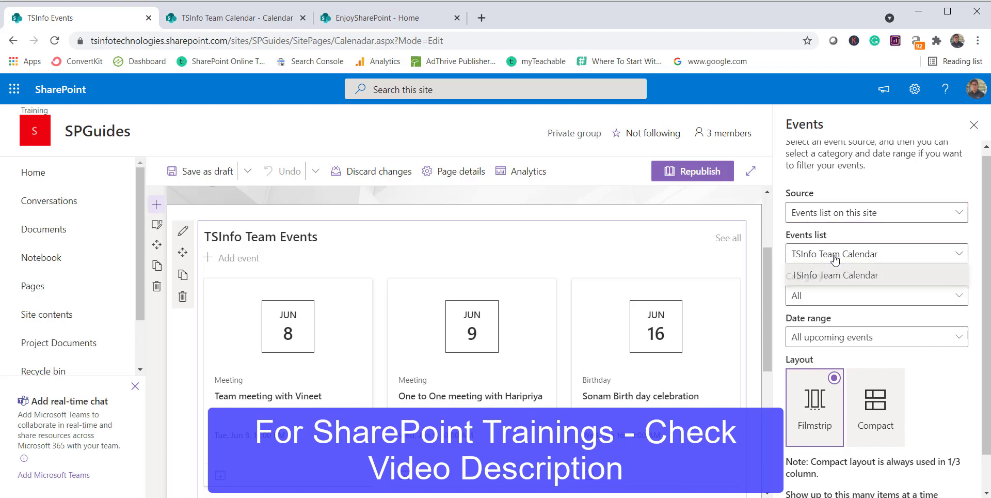
pyautogui.click(826, 256)
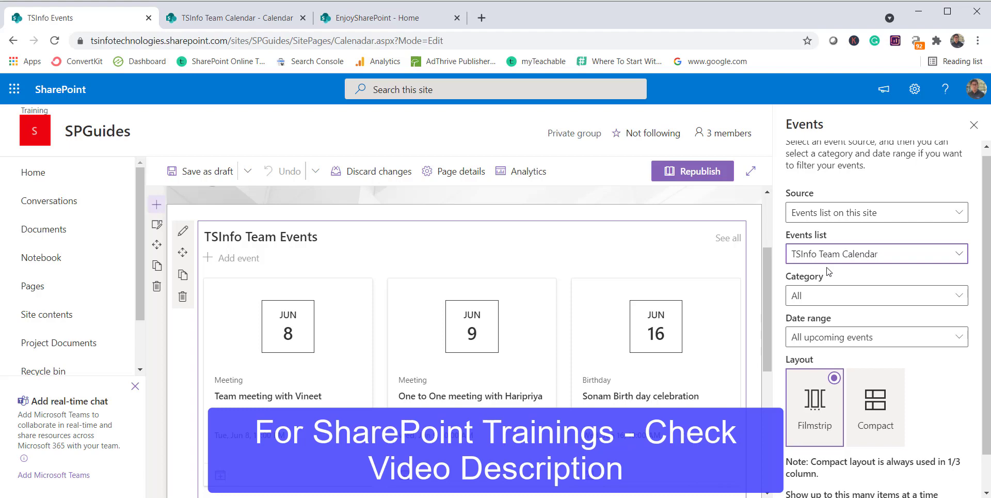
# Step: Try filtering the Events web part by the Birthday category, and set the category back to All
pyautogui.click(831, 302)
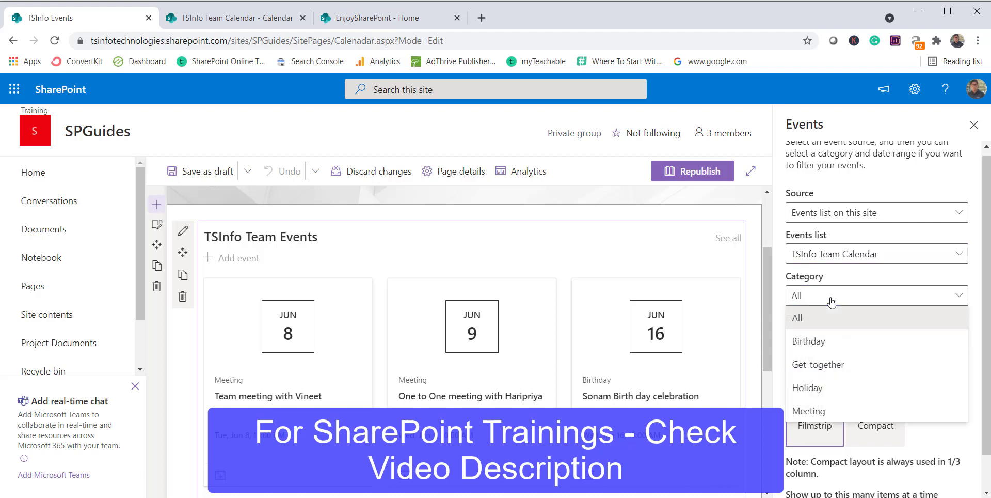
pyautogui.click(822, 351)
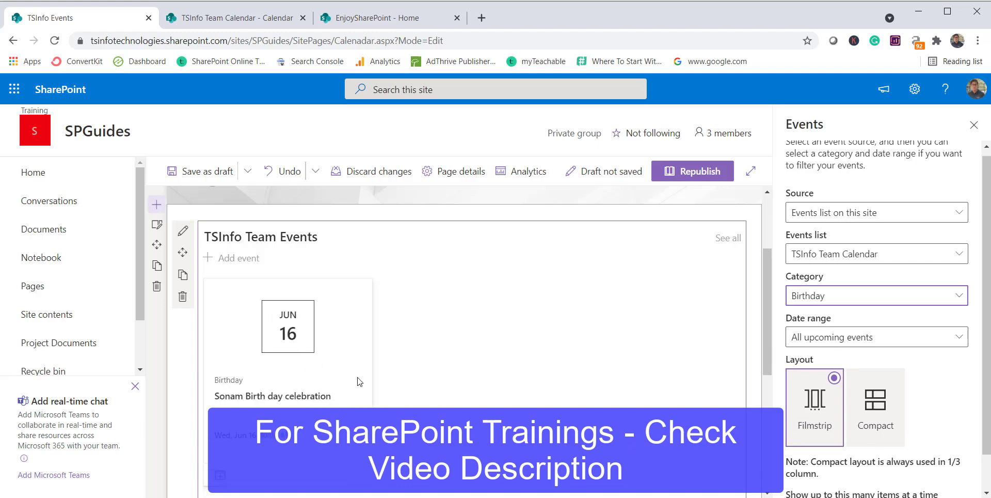
pyautogui.click(843, 302)
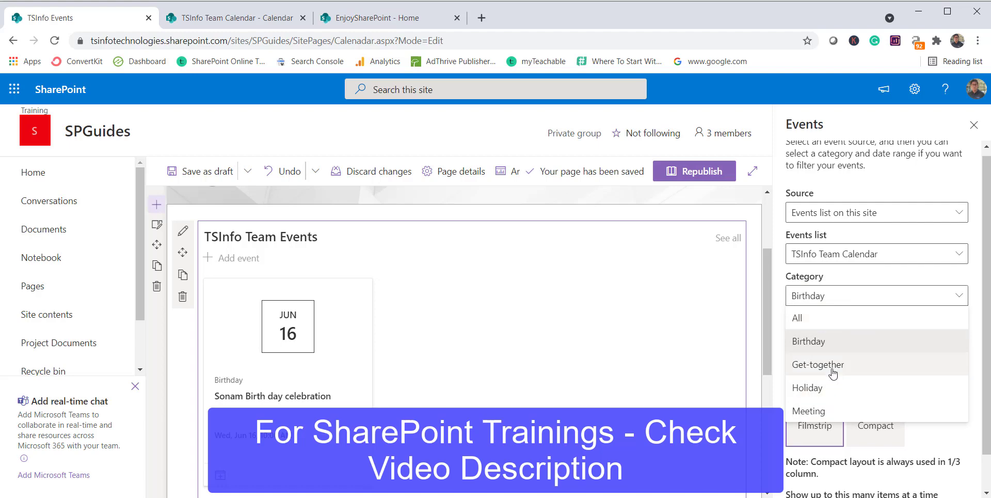
pyautogui.click(830, 319)
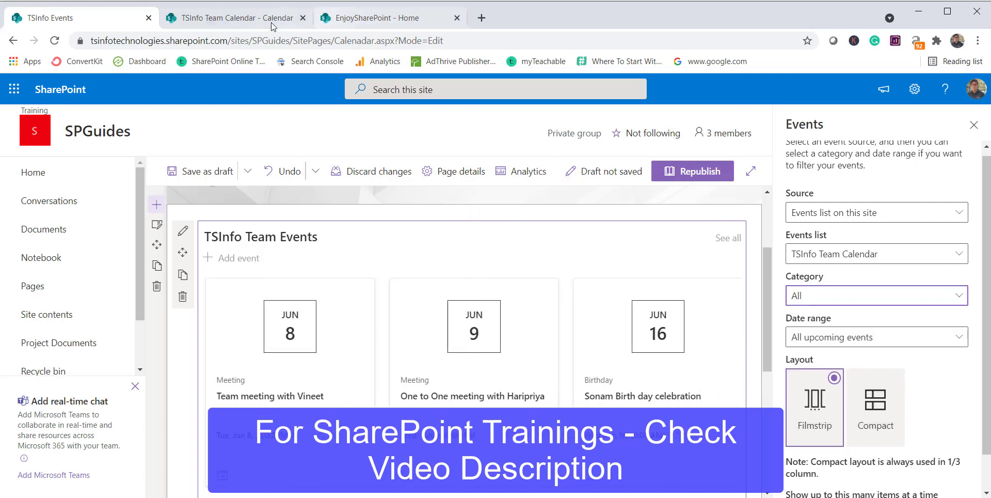
# Step: Check the category choices offered in a new June 15 event form of the TSInfo Team Calendar, and cancel the form
pyautogui.click(237, 17)
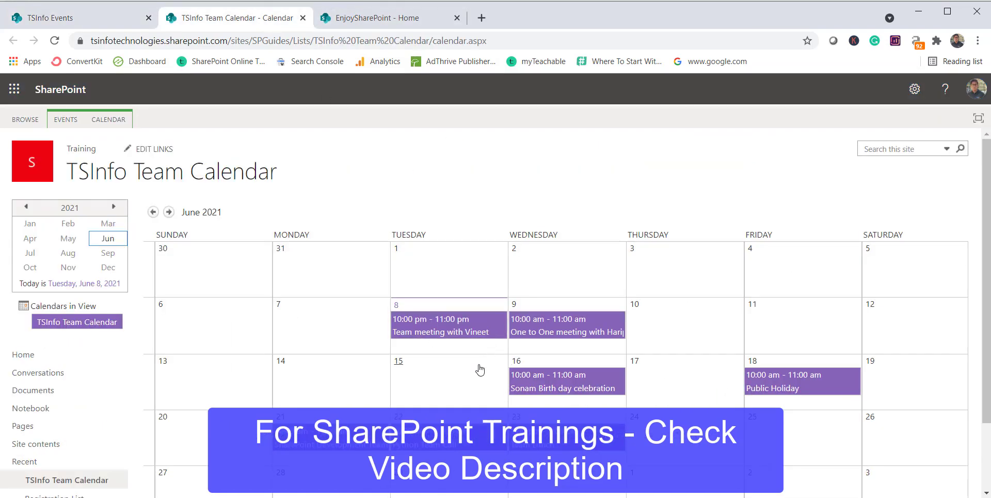
pyautogui.click(497, 403)
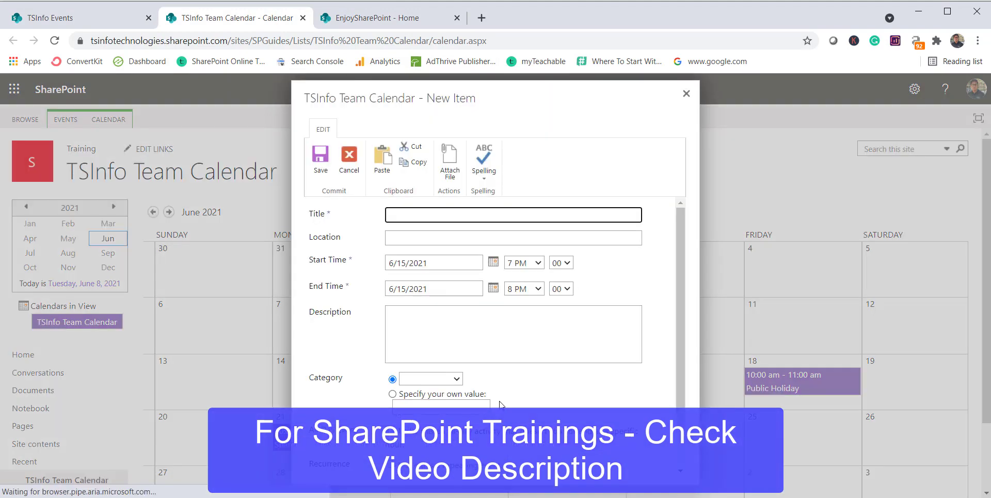
pyautogui.scroll(-1, 452, 361)
pyautogui.click(453, 340)
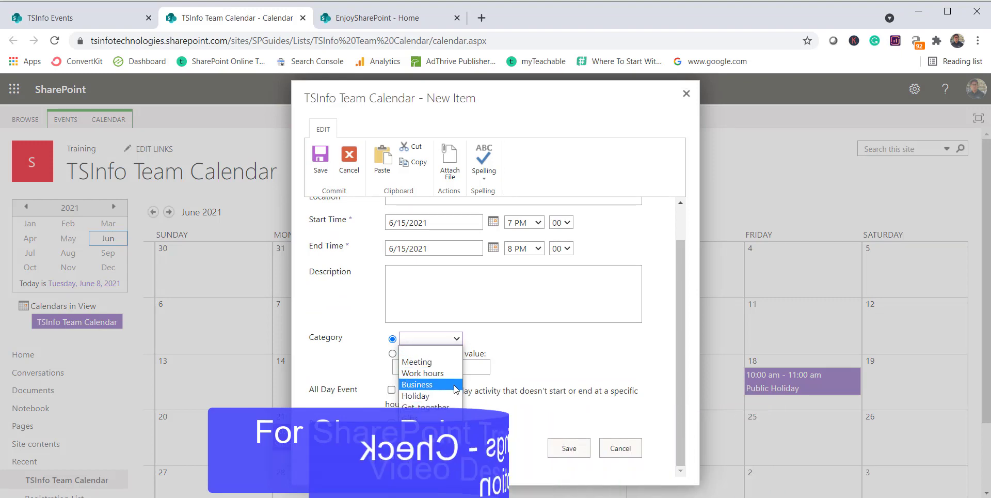
pyautogui.click(638, 453)
pyautogui.click(637, 453)
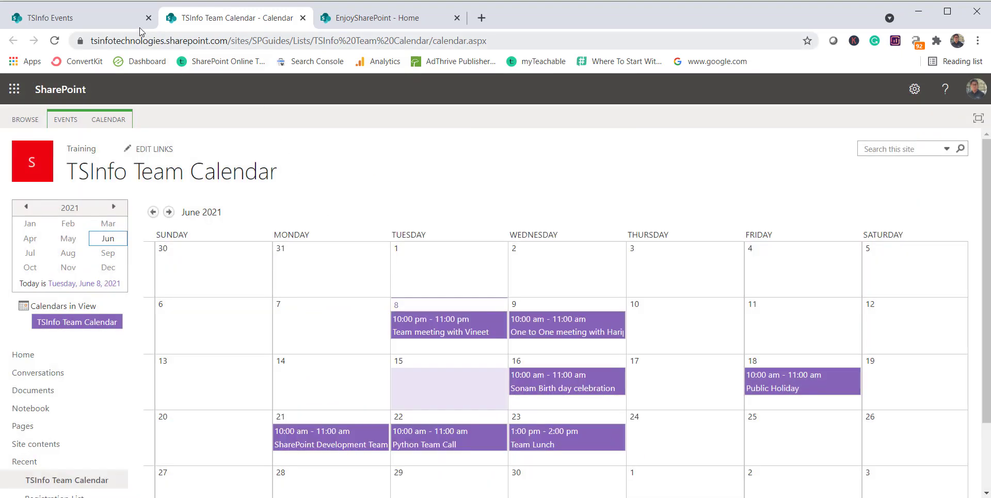
# Step: Back on the TSInfo Events page, try a custom date range for the Events web part and restore All upcoming events
pyautogui.click(118, 23)
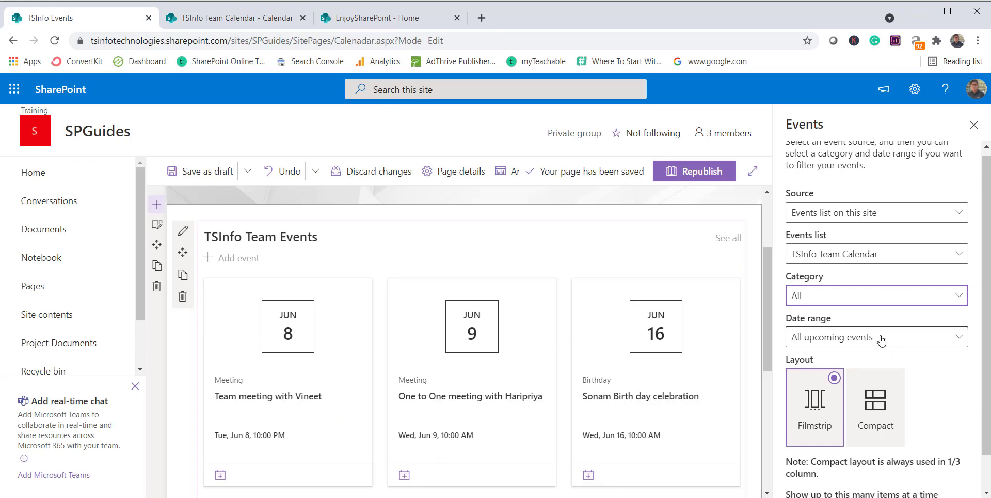
pyautogui.click(881, 341)
pyautogui.scroll(-1, 877, 336)
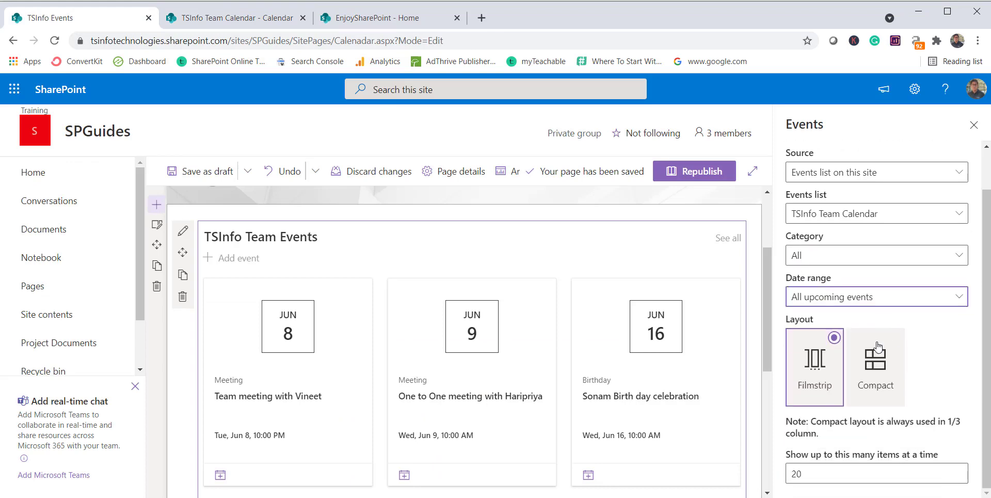
pyautogui.click(867, 307)
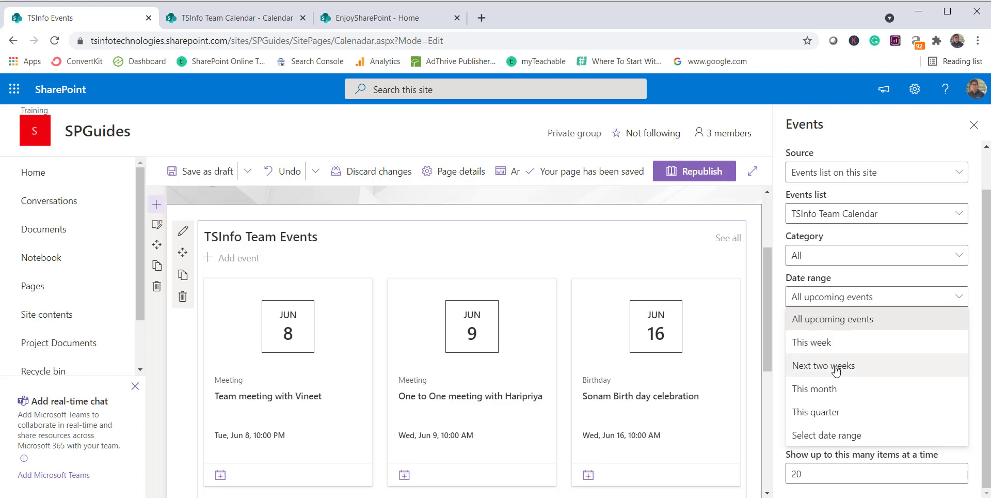
pyautogui.click(852, 435)
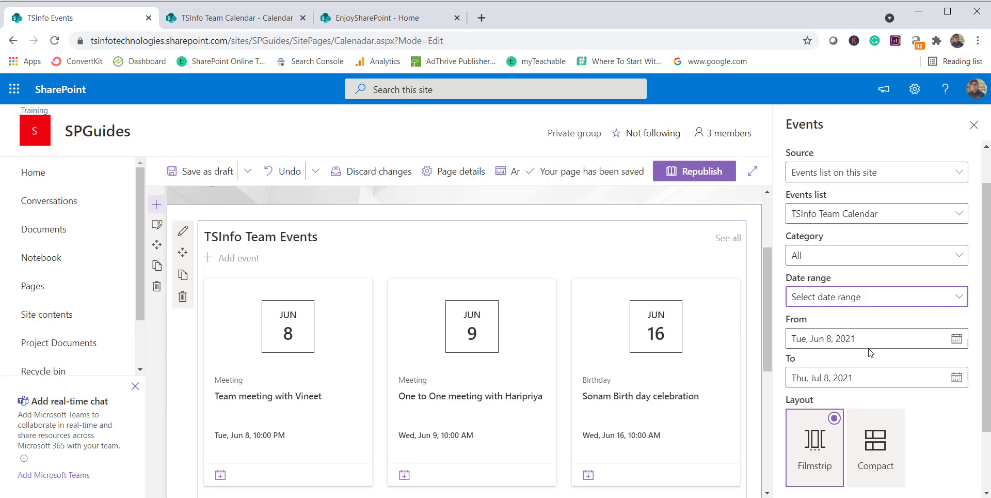
pyautogui.click(858, 299)
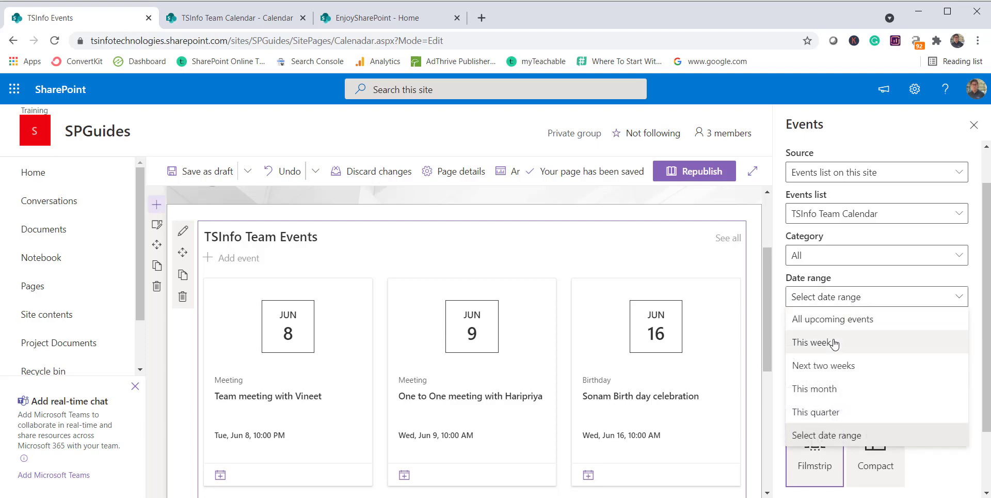
pyautogui.click(834, 321)
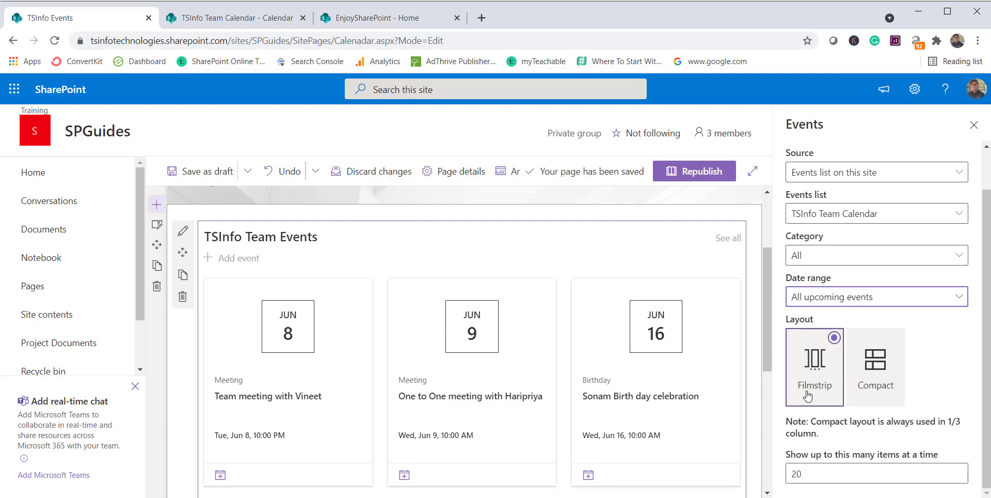
# Step: Compare the Compact and Filmstrip layouts of the Events web part, ending with Filmstrip selected
pyautogui.click(888, 352)
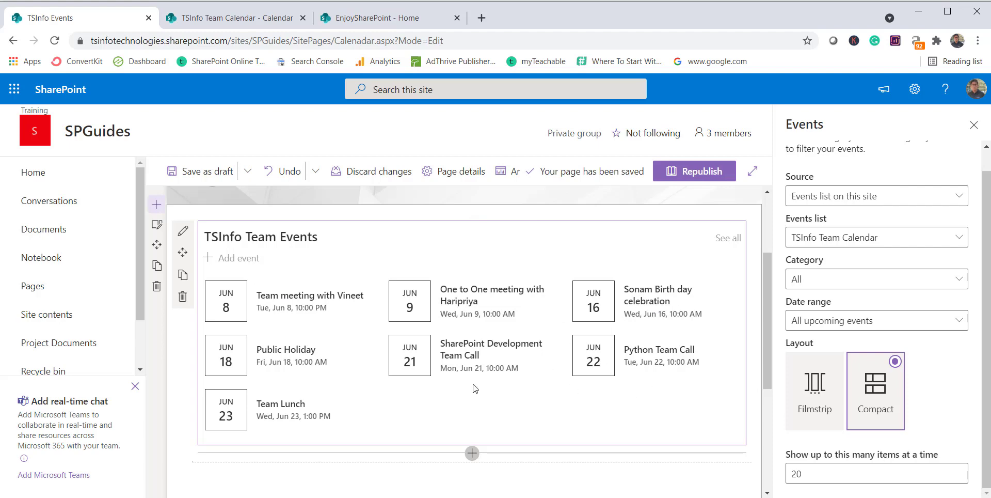
pyautogui.click(837, 362)
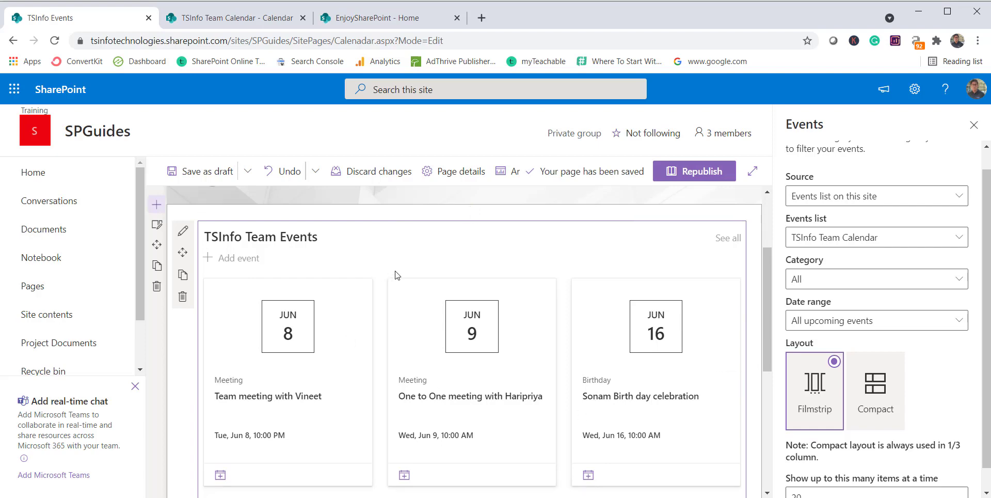
pyautogui.click(884, 416)
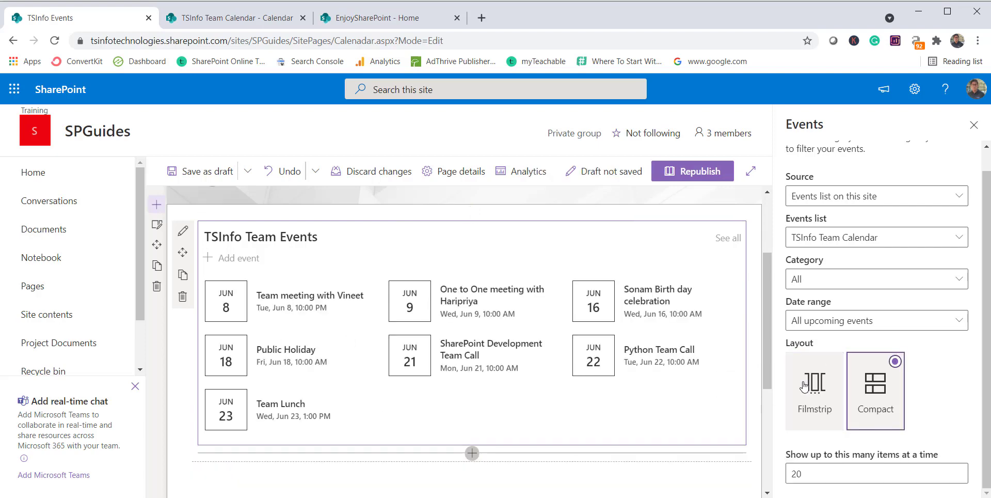
pyautogui.click(823, 361)
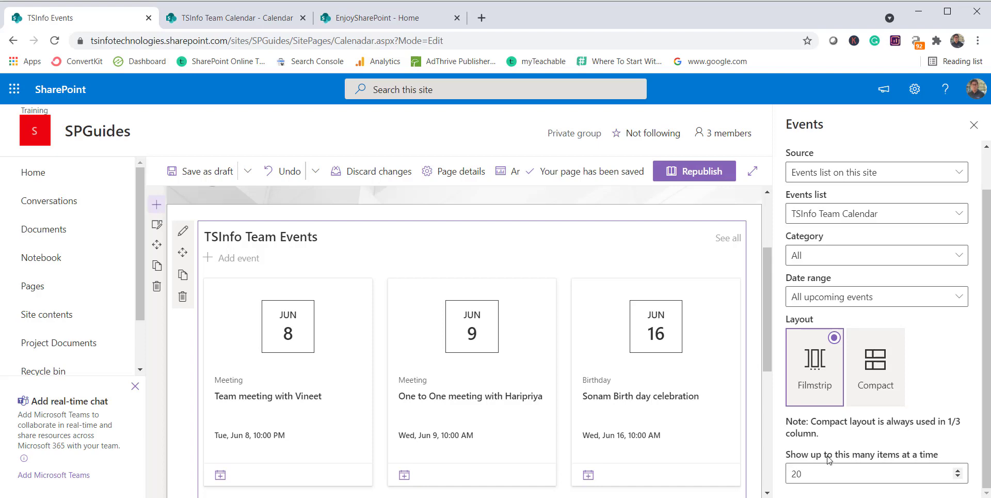
# Step: Try a limit of 2000 items shown at a time, restore it to 20, and close the web part's settings
pyautogui.click(831, 474)
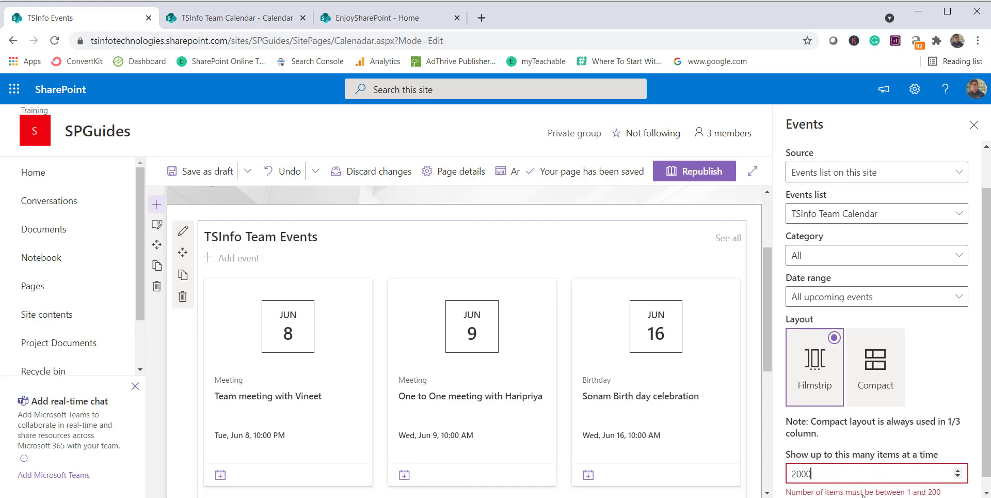
pyautogui.scroll(-1, 916, 490)
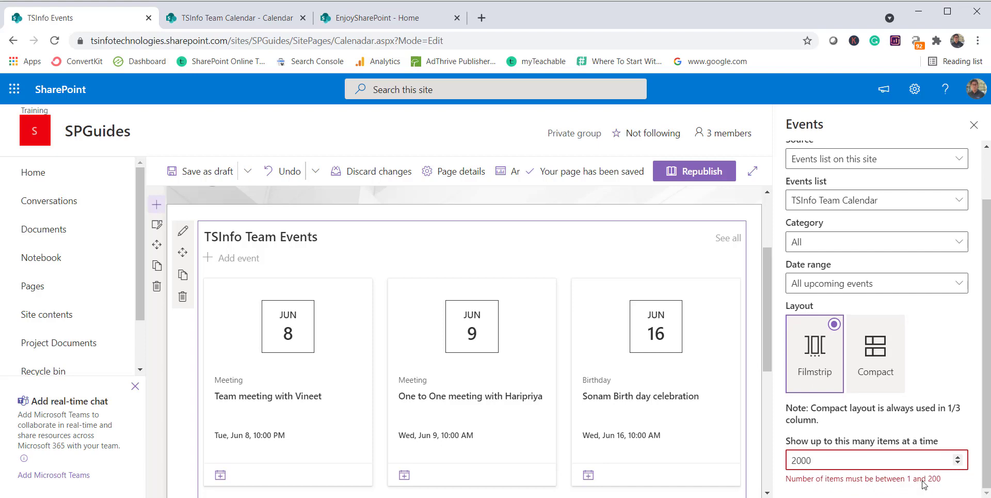
pyautogui.press('BackSpace')
pyautogui.press('BackSpace')
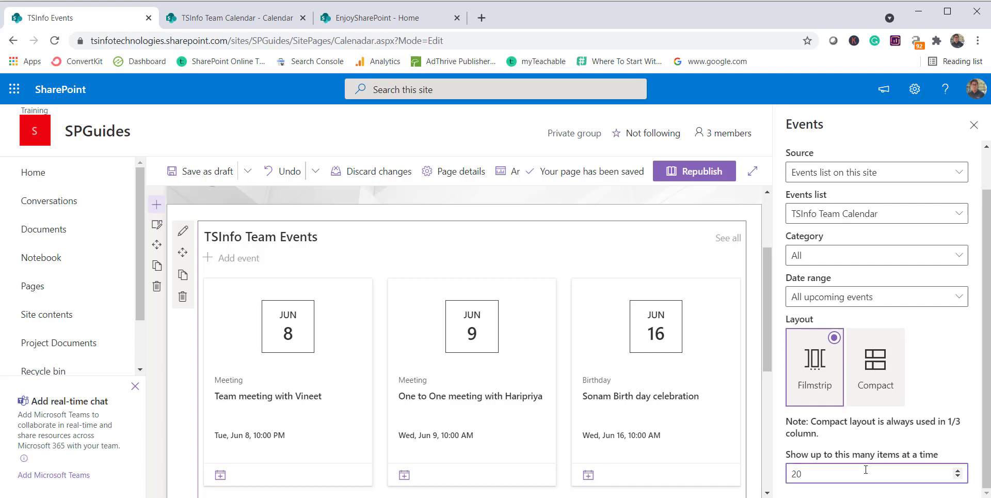
pyautogui.click(974, 125)
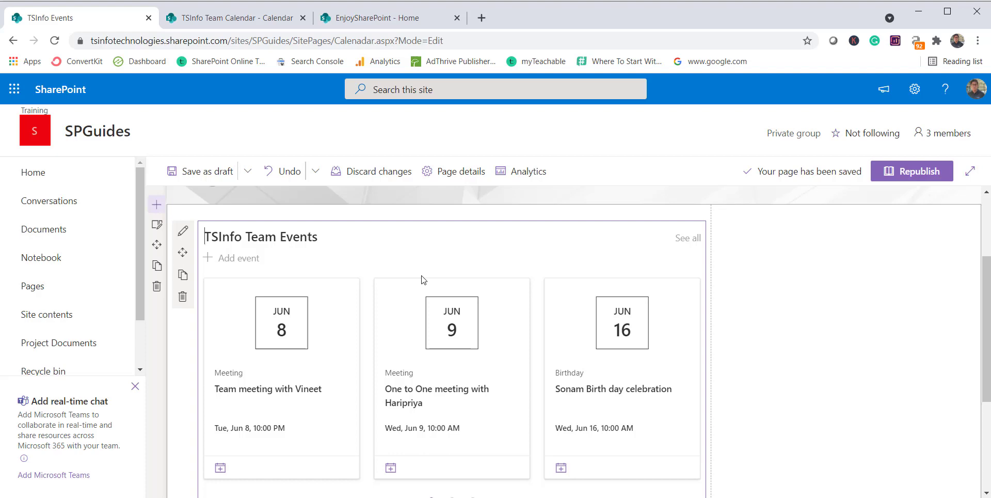
# Step: Open the EnjoySharePoint Events calendar from the EnjoySharePoint site's contents and look over its June 2021 events
pyautogui.moveTo(408, 214)
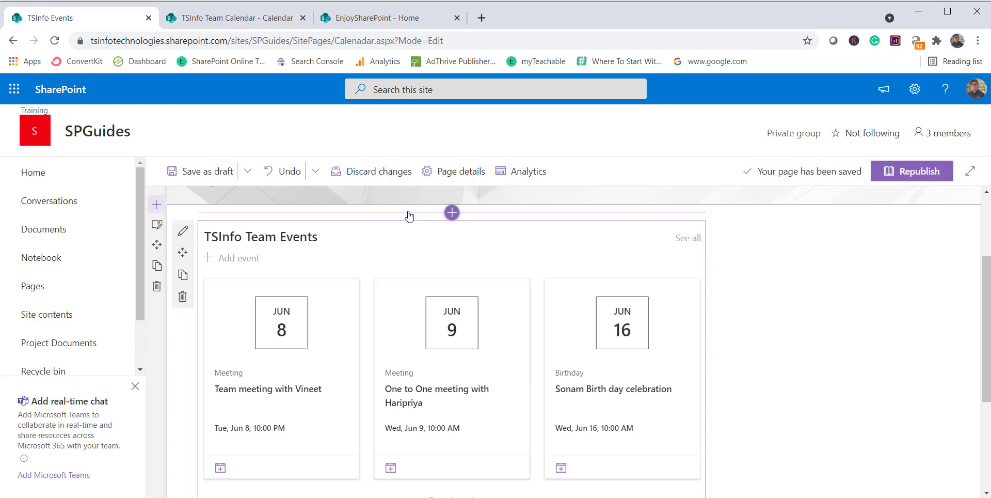
pyautogui.click(404, 18)
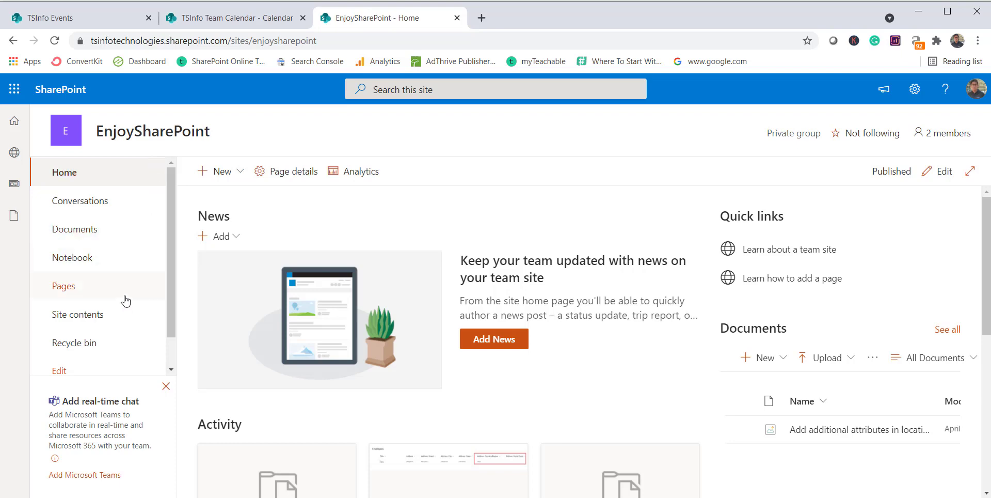
pyautogui.click(120, 316)
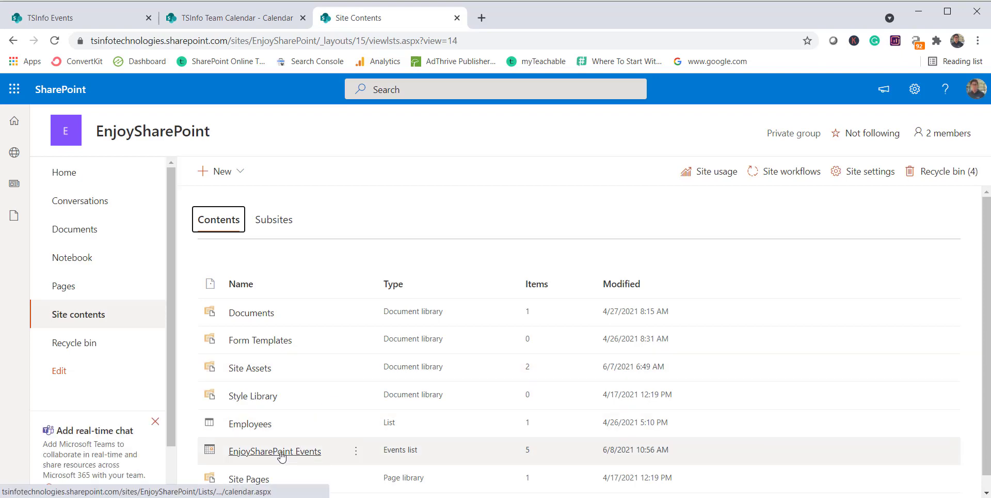
pyautogui.click(281, 452)
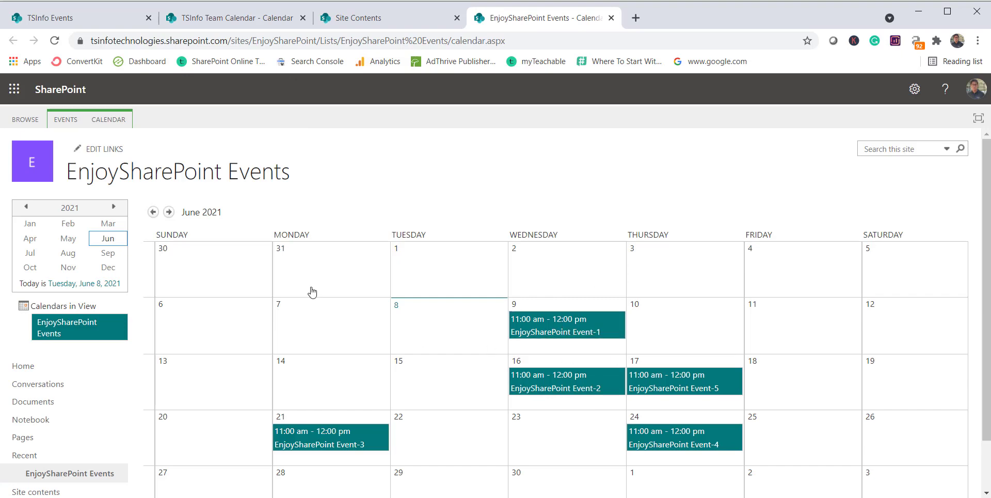
# Step: Return to the TSInfo Events page and change the Events web part's source to Select sites
pyautogui.click(111, 27)
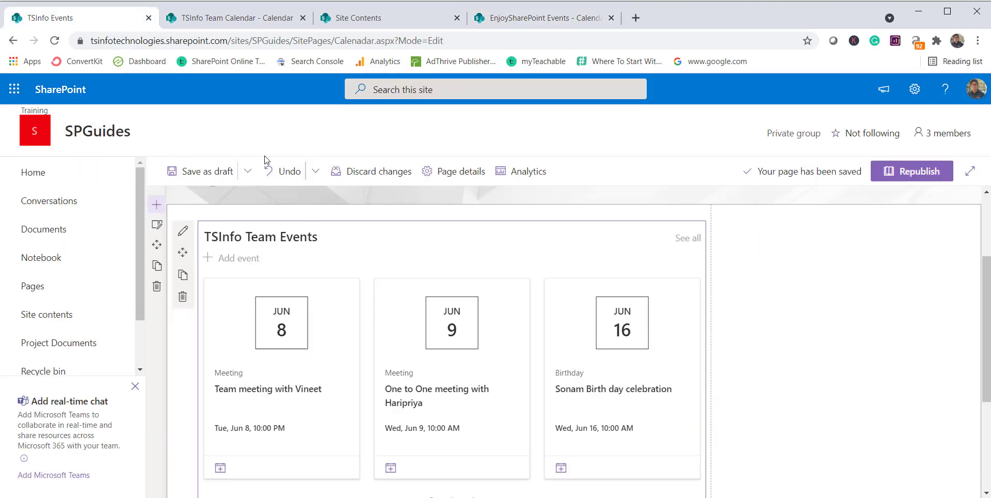
pyautogui.click(183, 231)
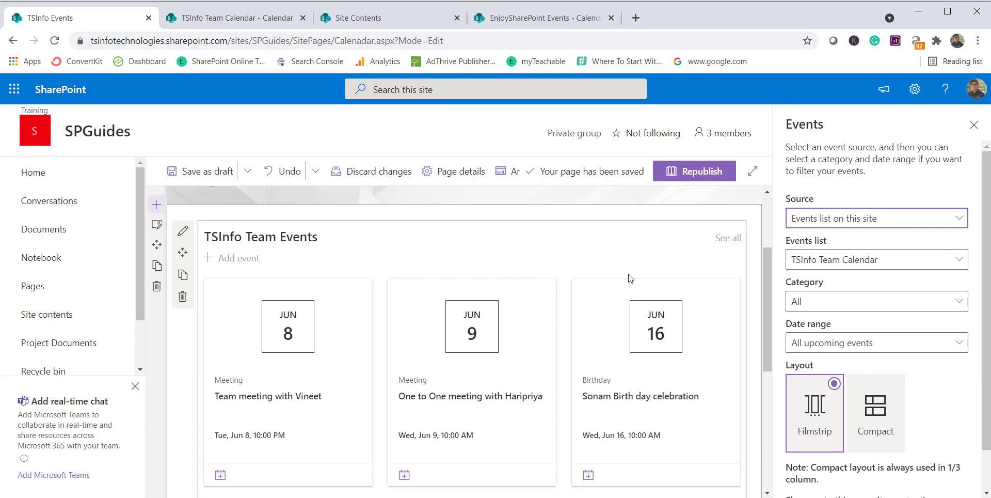
pyautogui.click(840, 221)
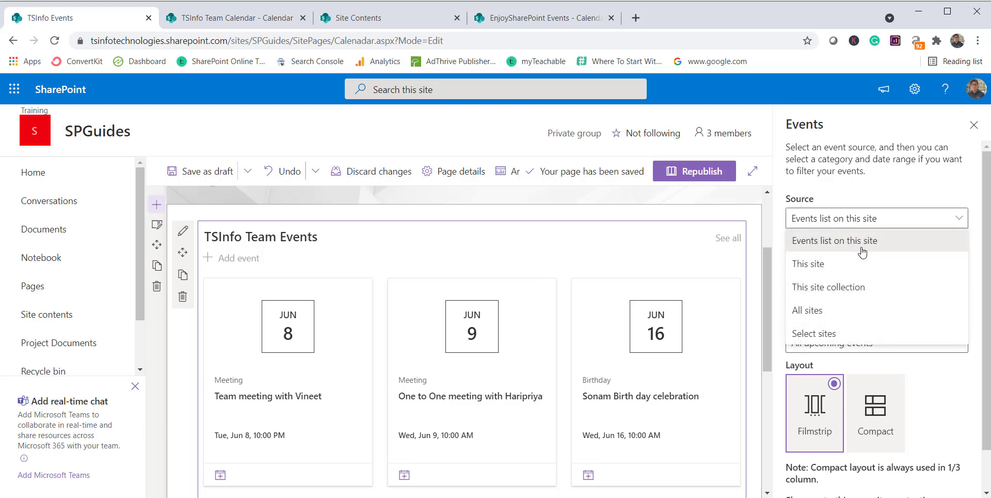
pyautogui.click(838, 332)
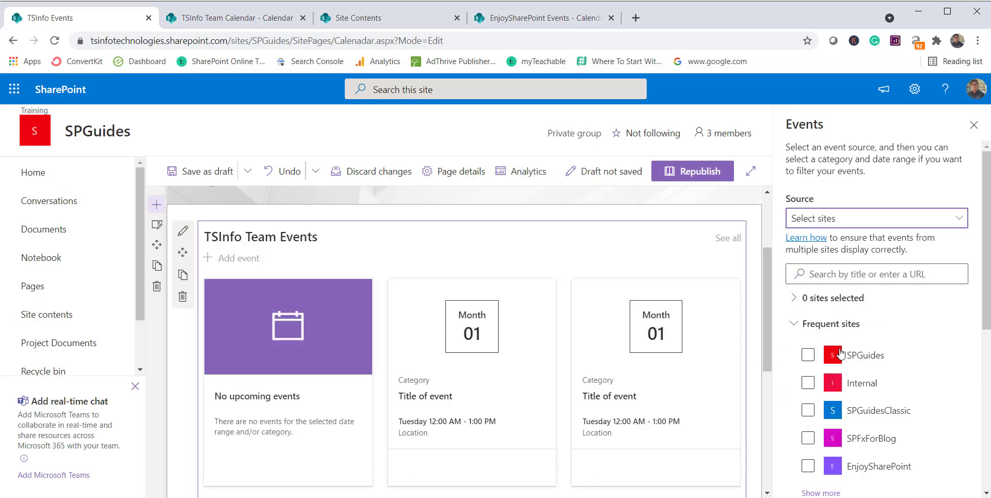
pyautogui.scroll(-3, 842, 351)
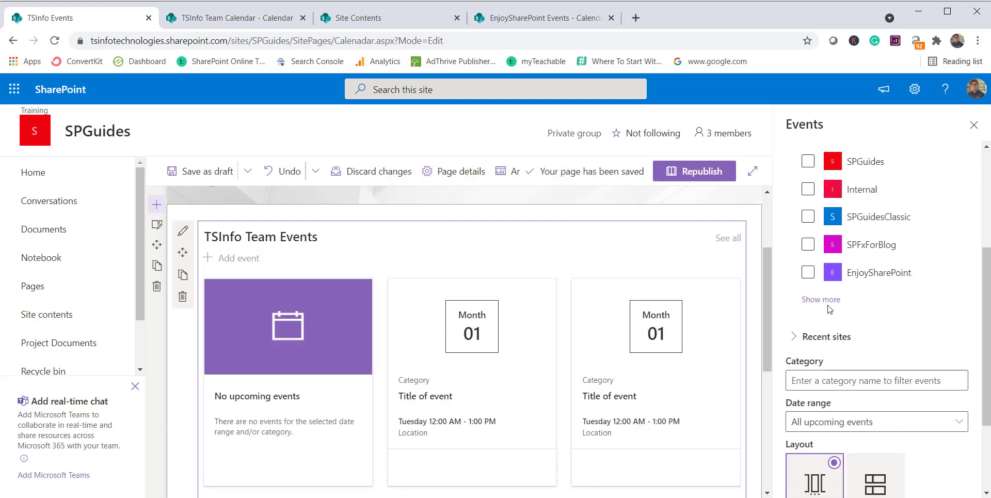
pyautogui.scroll(2, 860, 295)
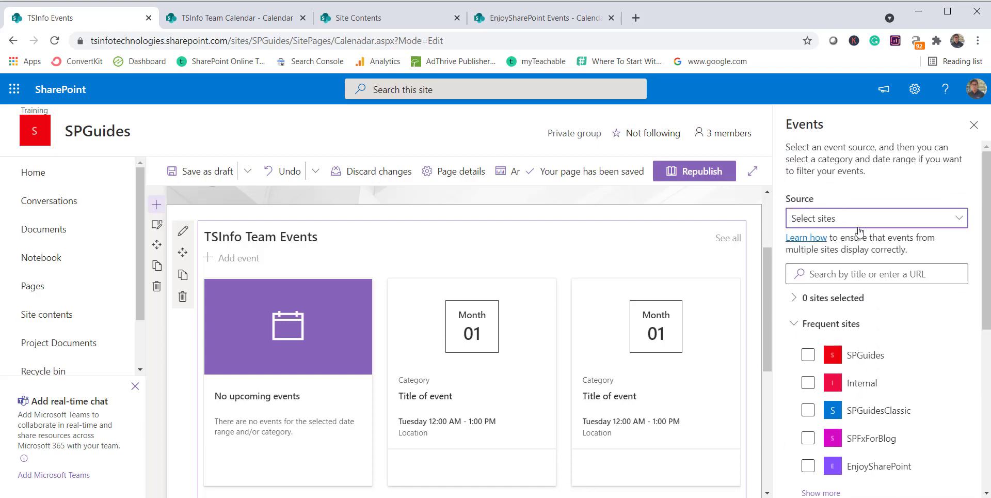
# Step: Choose the SPGuides and EnjoySharePoint sites as event sources and browse through their combined events
pyautogui.scroll(-2, 866, 322)
pyautogui.click(831, 253)
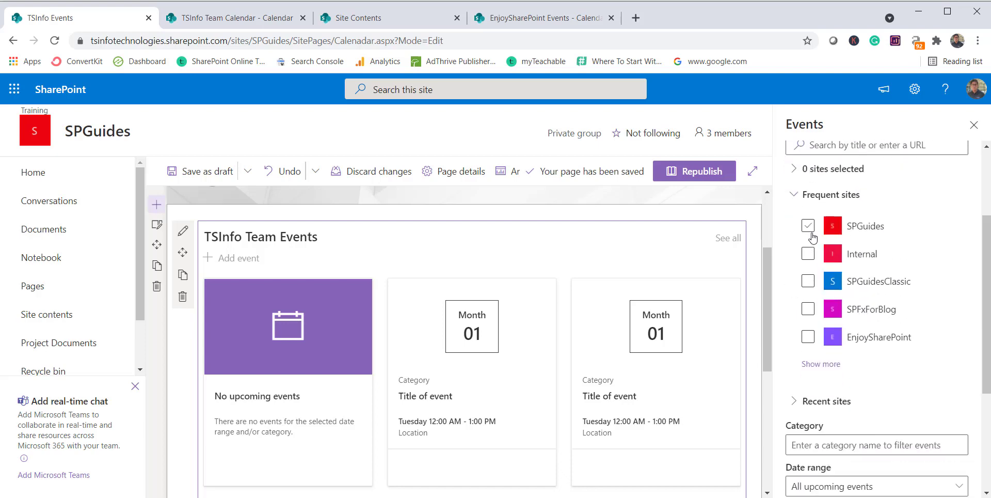
pyautogui.click(812, 235)
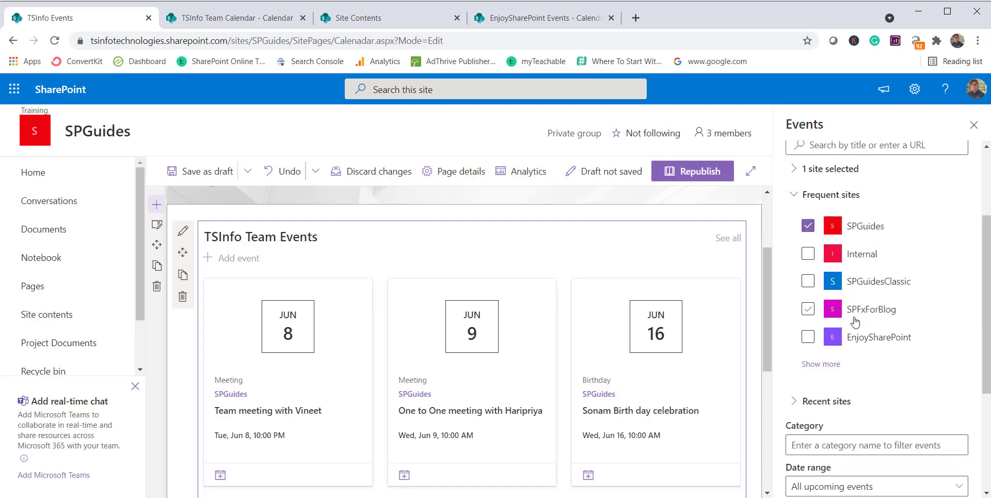
pyautogui.click(808, 338)
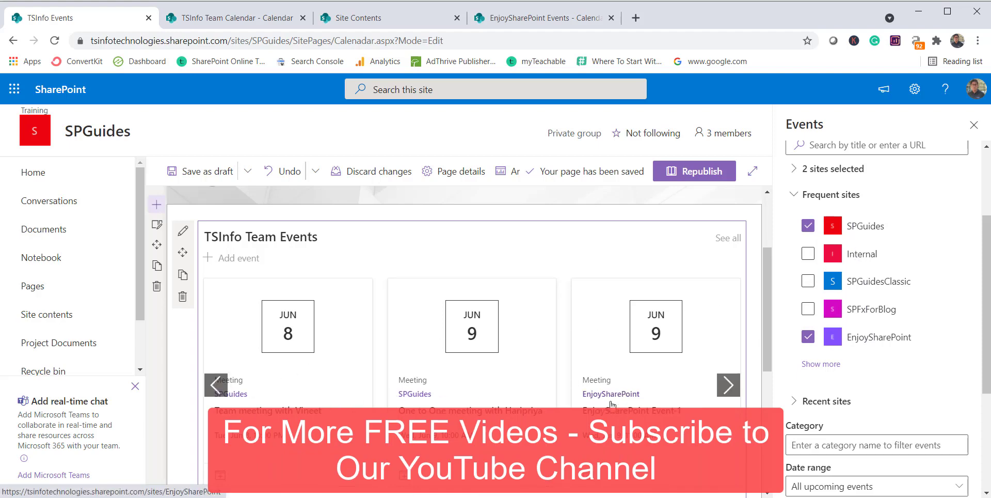
pyautogui.click(729, 386)
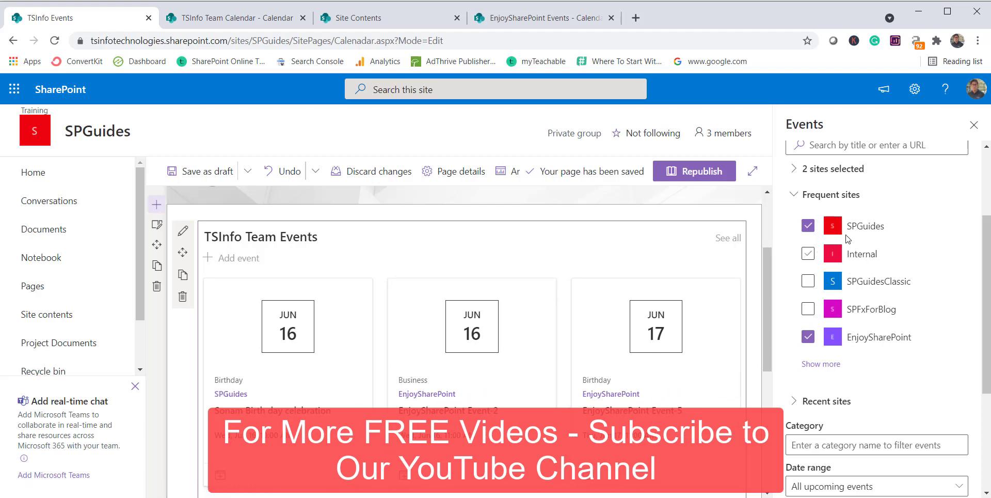
pyautogui.click(795, 196)
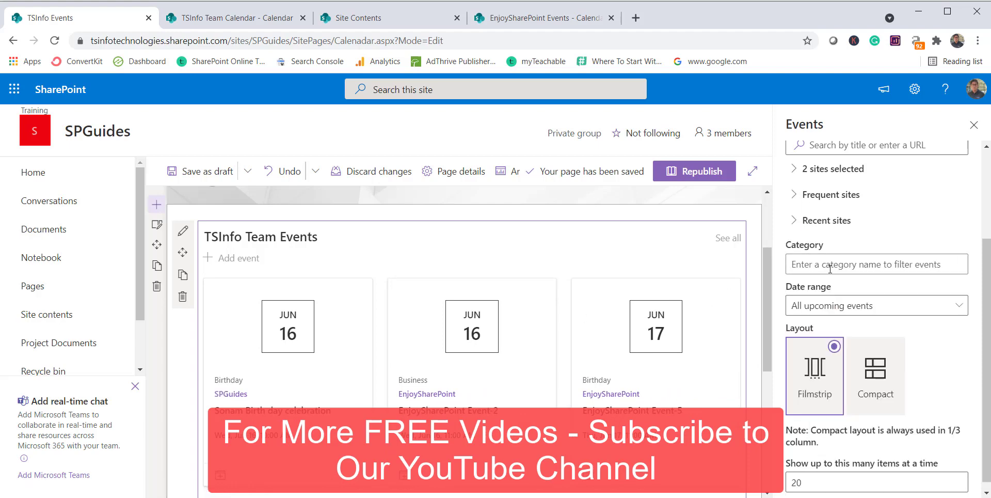